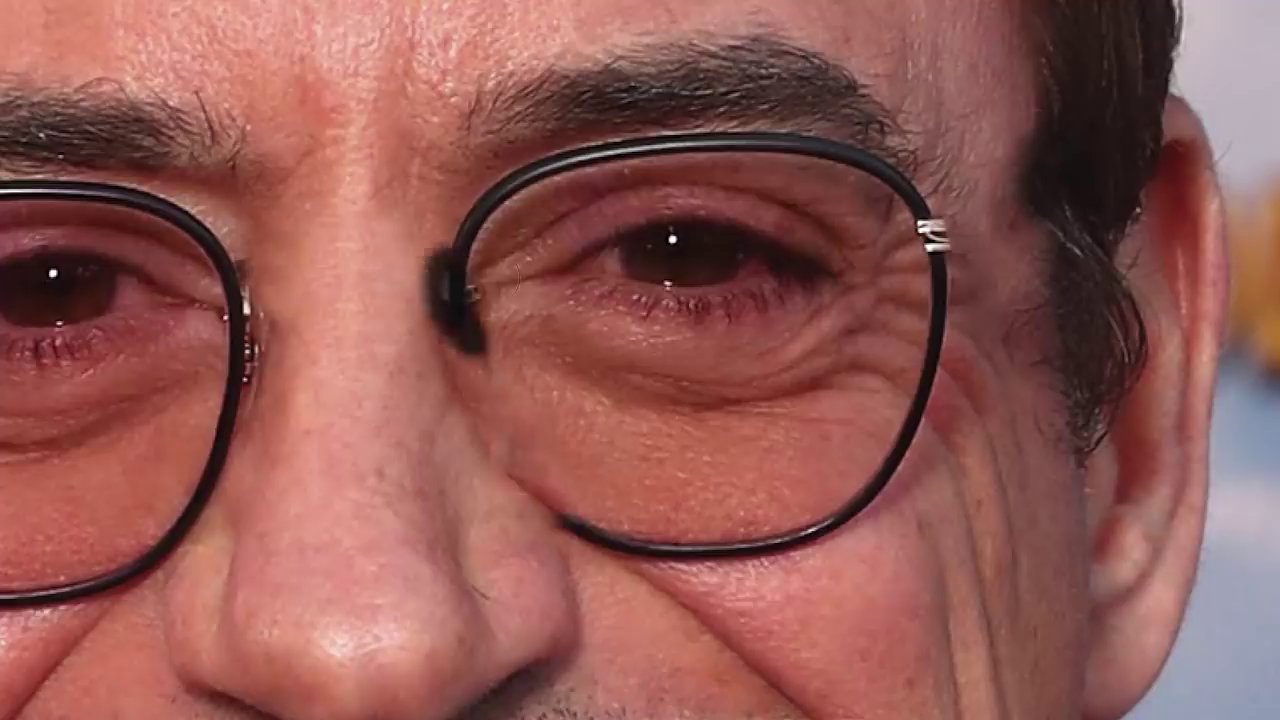
# Step: Paint out the glasses frames, arm end and nose hinge around both eyes
pyautogui.moveTo(515, 275); pyautogui.dragTo(525, 237)
pyautogui.moveTo(660, 140)
pyautogui.mouseDown()
pyautogui.moveTo(930, 230)
pyautogui.moveTo(966, 366)
pyautogui.mouseUp()
pyautogui.moveTo(610, 520)
pyautogui.mouseDown()
pyautogui.moveTo(748, 586)
pyautogui.moveTo(785, 558)
pyautogui.mouseUp()
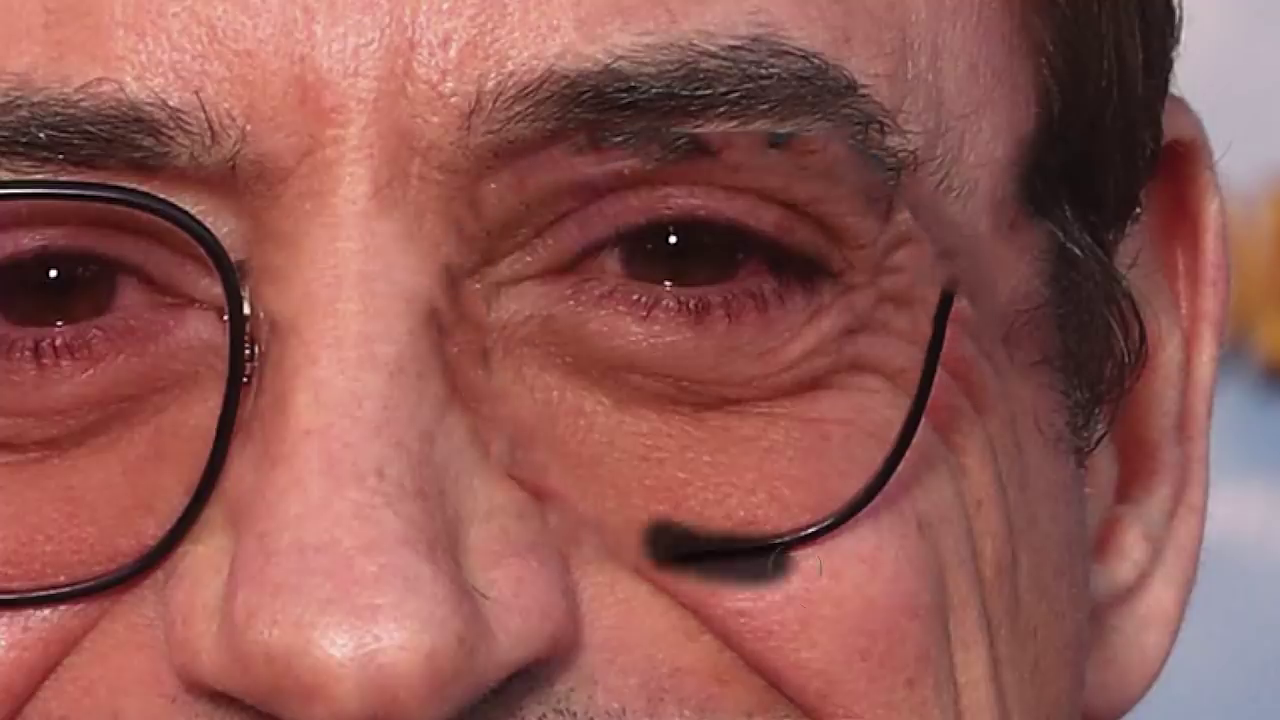
pyautogui.moveTo(848, 495); pyautogui.dragTo(848, 545)
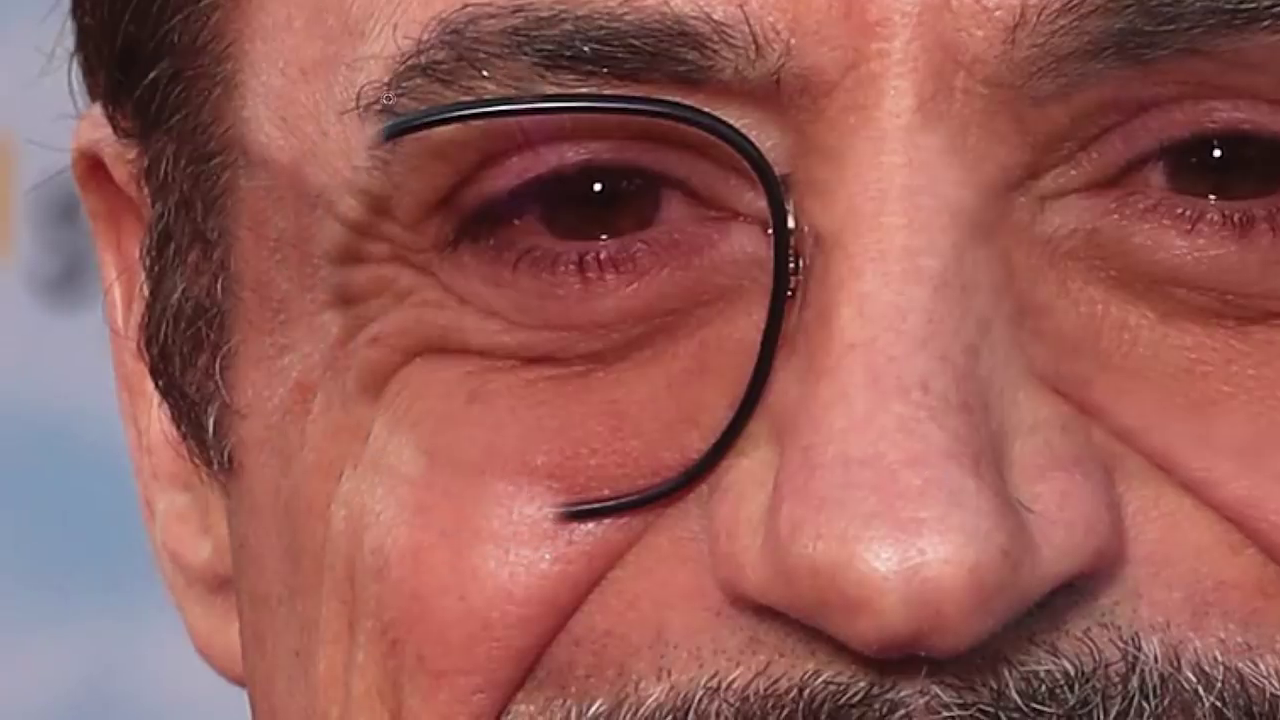
pyautogui.moveTo(388, 98); pyautogui.dragTo(470, 100)
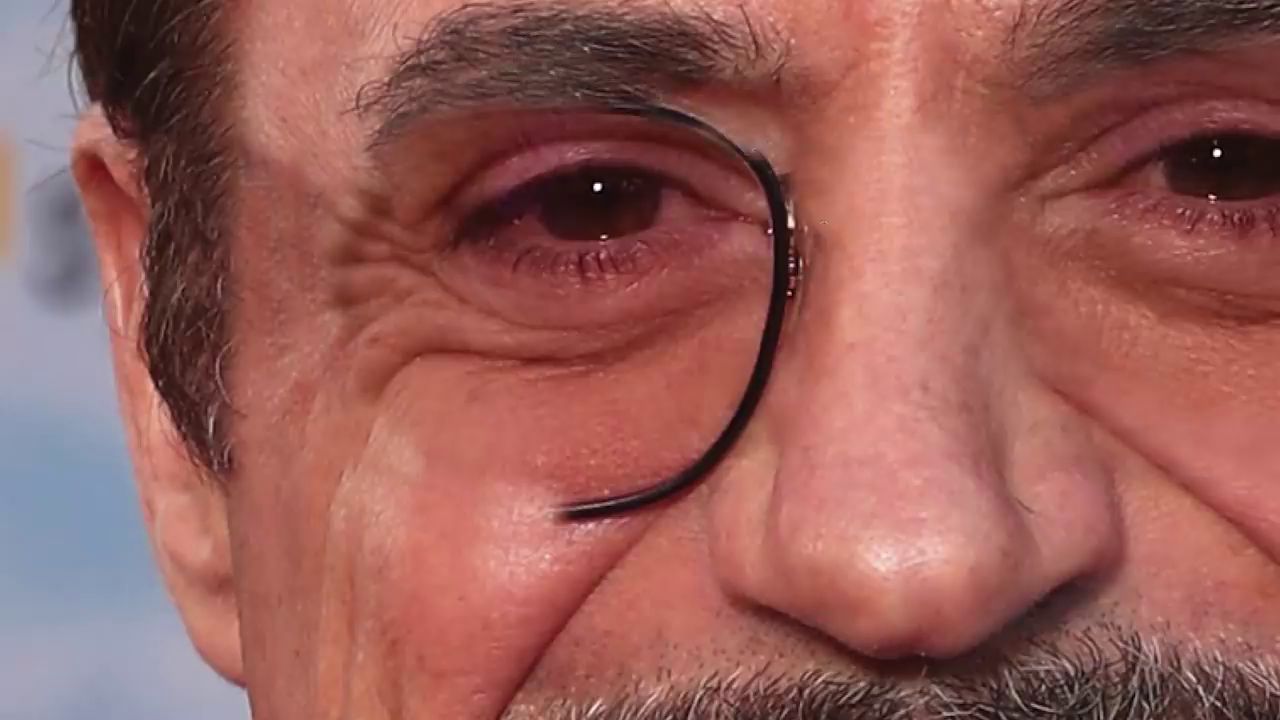
pyautogui.moveTo(822, 222); pyautogui.dragTo(850, 278)
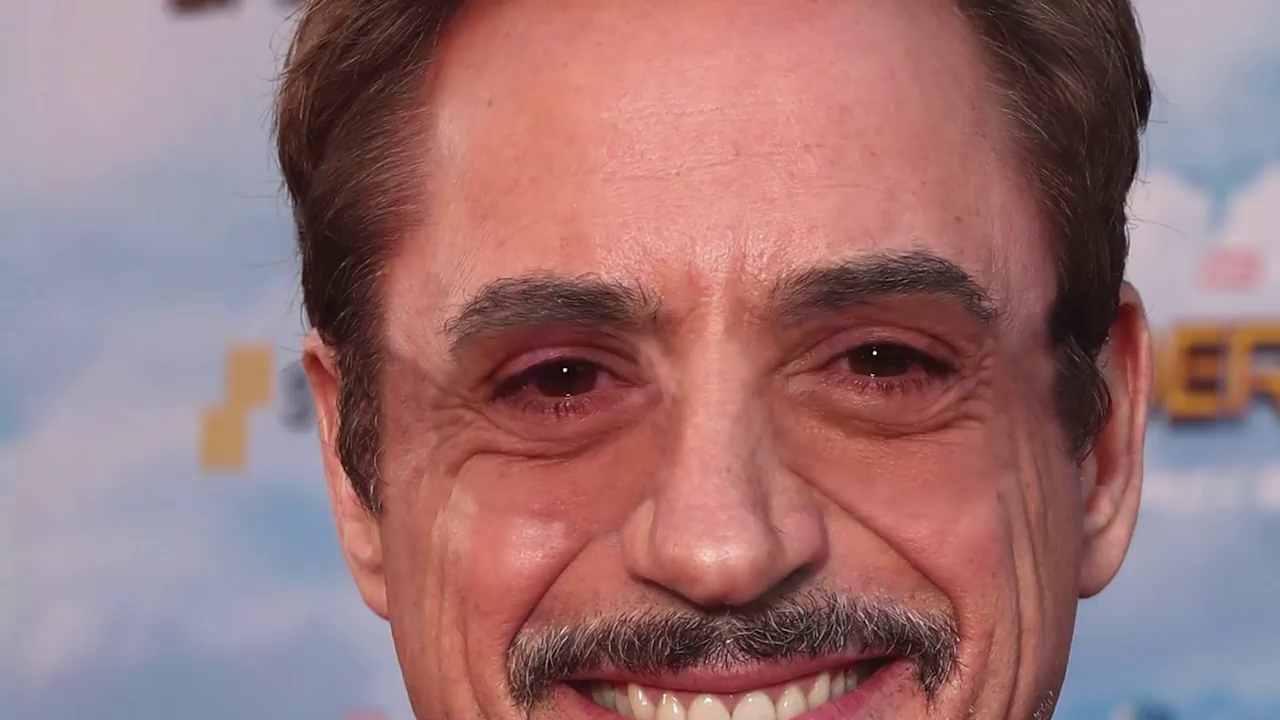
# Step: Warp the left and right eyebrows into raised arches
pyautogui.click(597, 455)
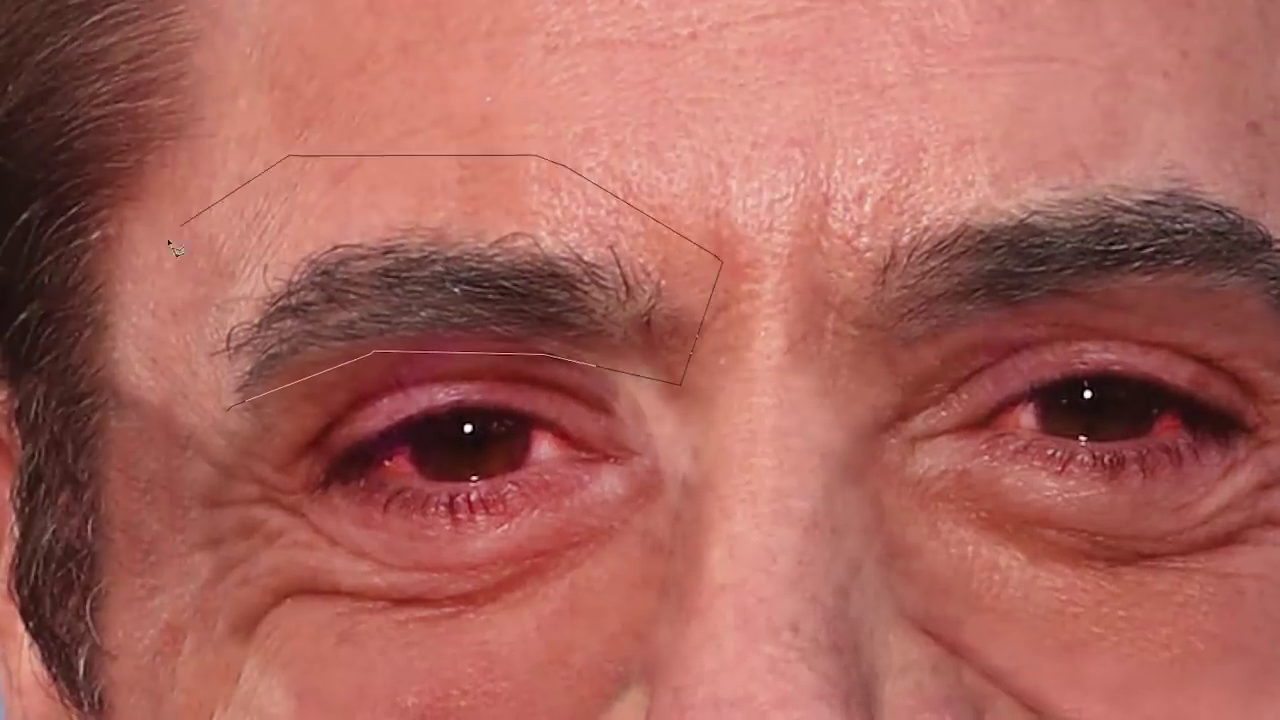
pyautogui.moveTo(165, 405); pyautogui.dragTo(172, 422)
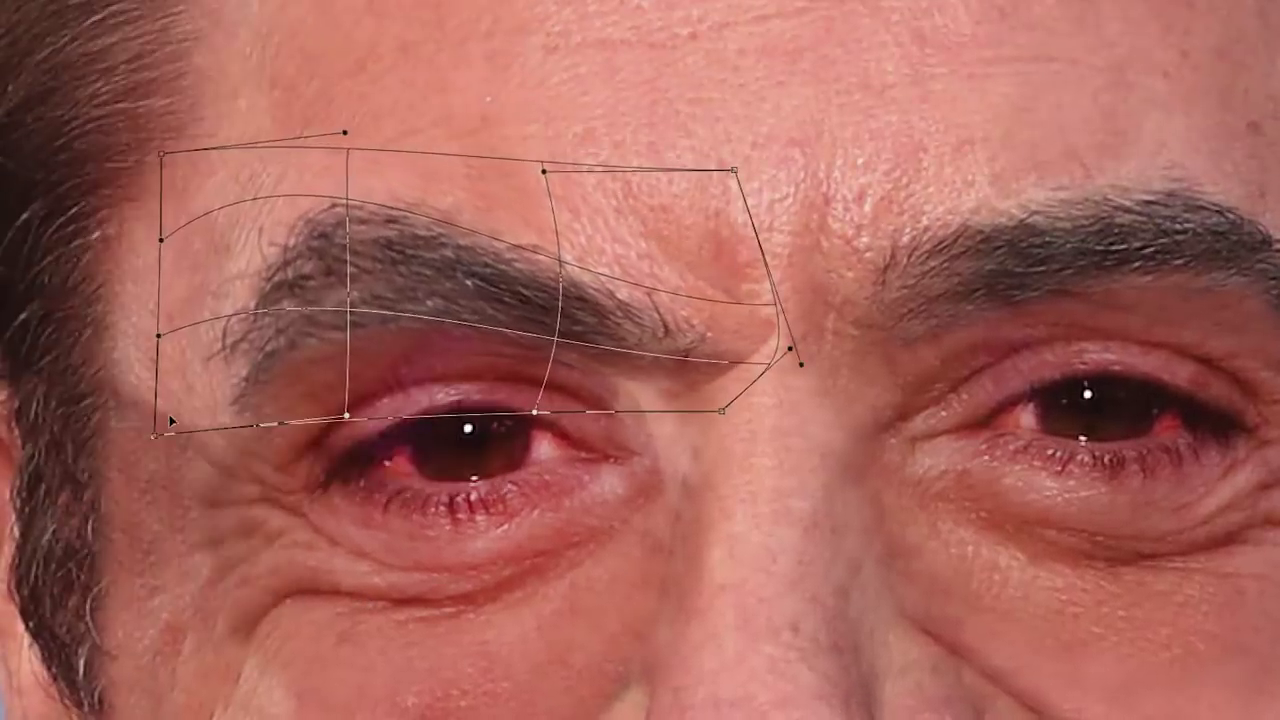
pyautogui.moveTo(640, 290); pyautogui.dragTo(717, 240)
pyautogui.press('Return')
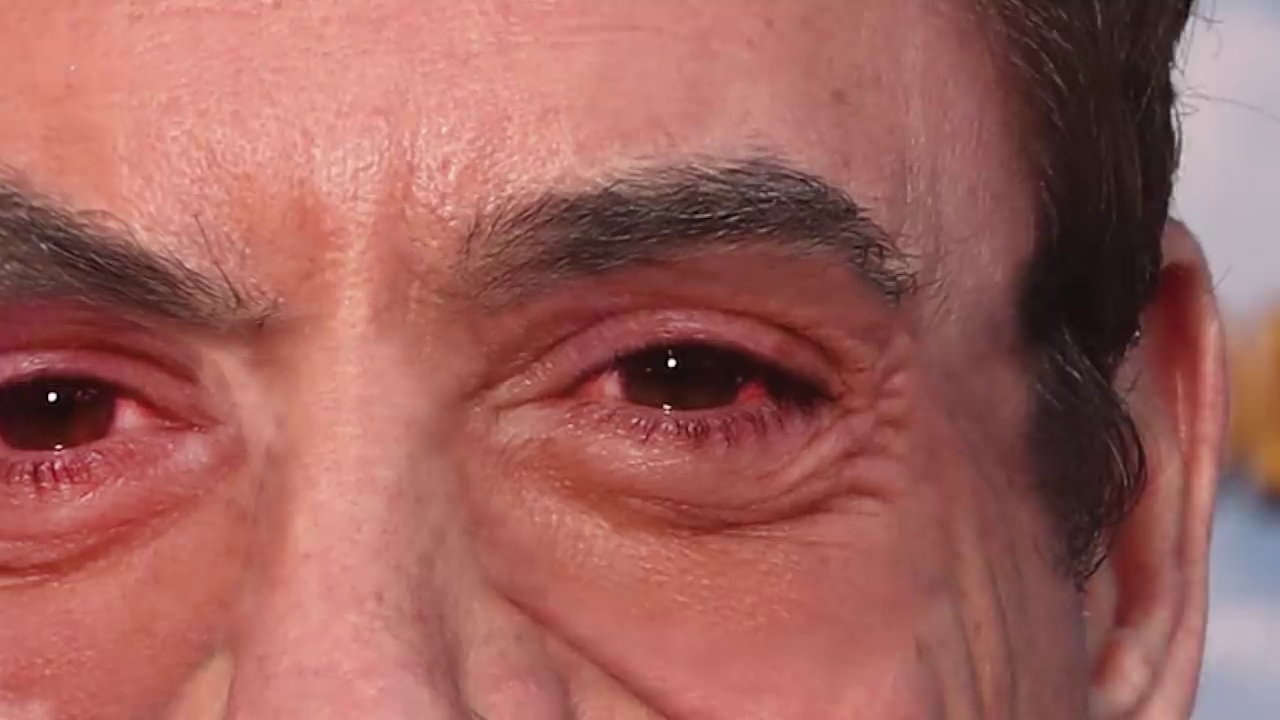
pyautogui.click(366, 380)
pyautogui.moveTo(580, 63)
pyautogui.mouseDown()
pyautogui.moveTo(569, 73)
pyautogui.moveTo(892, 89)
pyautogui.moveTo(985, 330)
pyautogui.mouseUp()
pyautogui.press('Return')
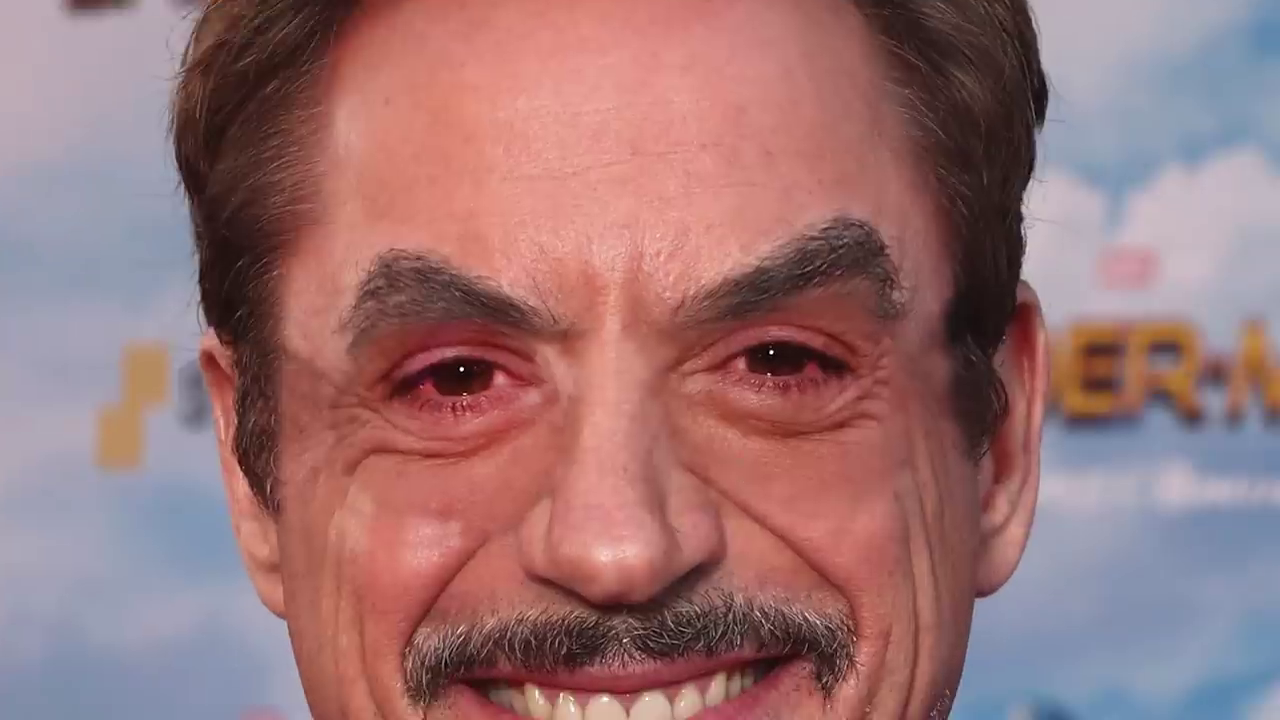
# Step: Shade both upper eyelids with dark tone
pyautogui.moveTo(485, 242)
pyautogui.mouseDown()
pyautogui.moveTo(280, 305)
pyautogui.moveTo(600, 260)
pyautogui.mouseUp()
pyautogui.moveTo(250, 250); pyautogui.dragTo(523, 289)
pyautogui.moveTo(660, 360)
pyautogui.mouseDown()
pyautogui.moveTo(960, 260)
pyautogui.moveTo(910, 250)
pyautogui.mouseUp()
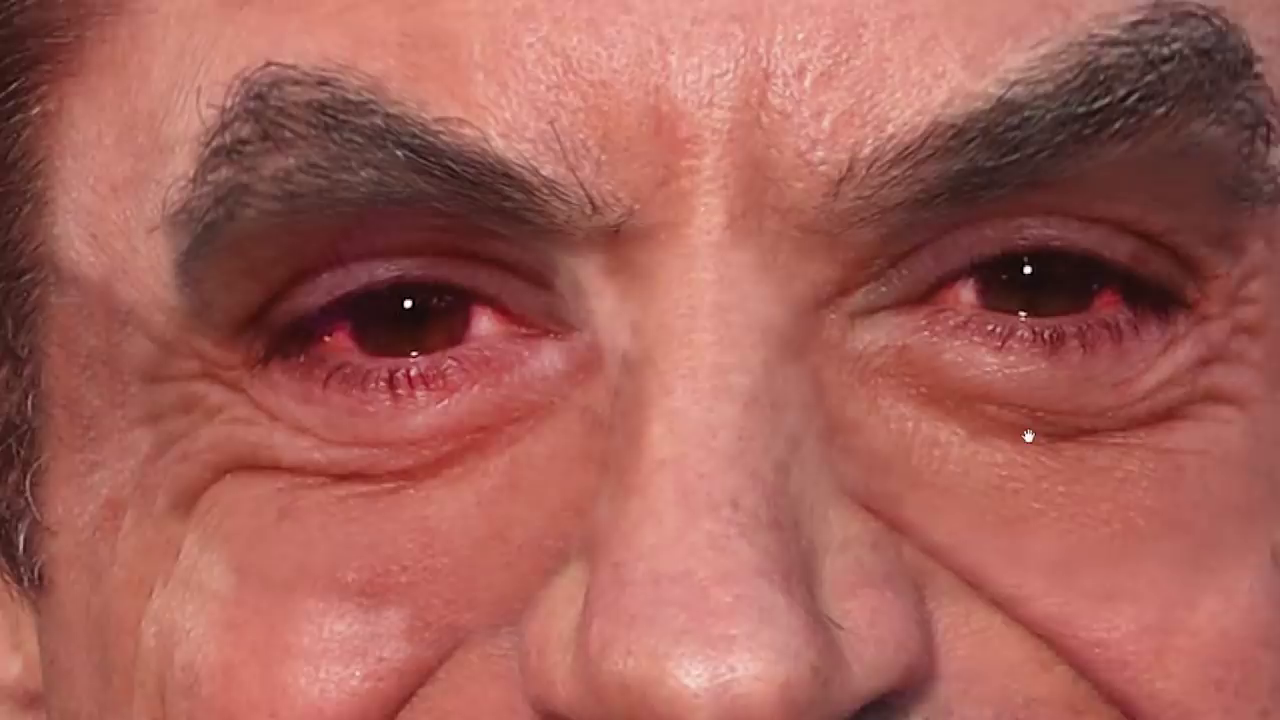
# Step: Brush dark smoky shadows under the left and right eyes, widening them
pyautogui.moveTo(680, 280)
pyautogui.mouseDown()
pyautogui.moveTo(508, 377)
pyautogui.moveTo(420, 385)
pyautogui.mouseUp()
pyautogui.moveTo(950, 280); pyautogui.dragTo(1190, 370)
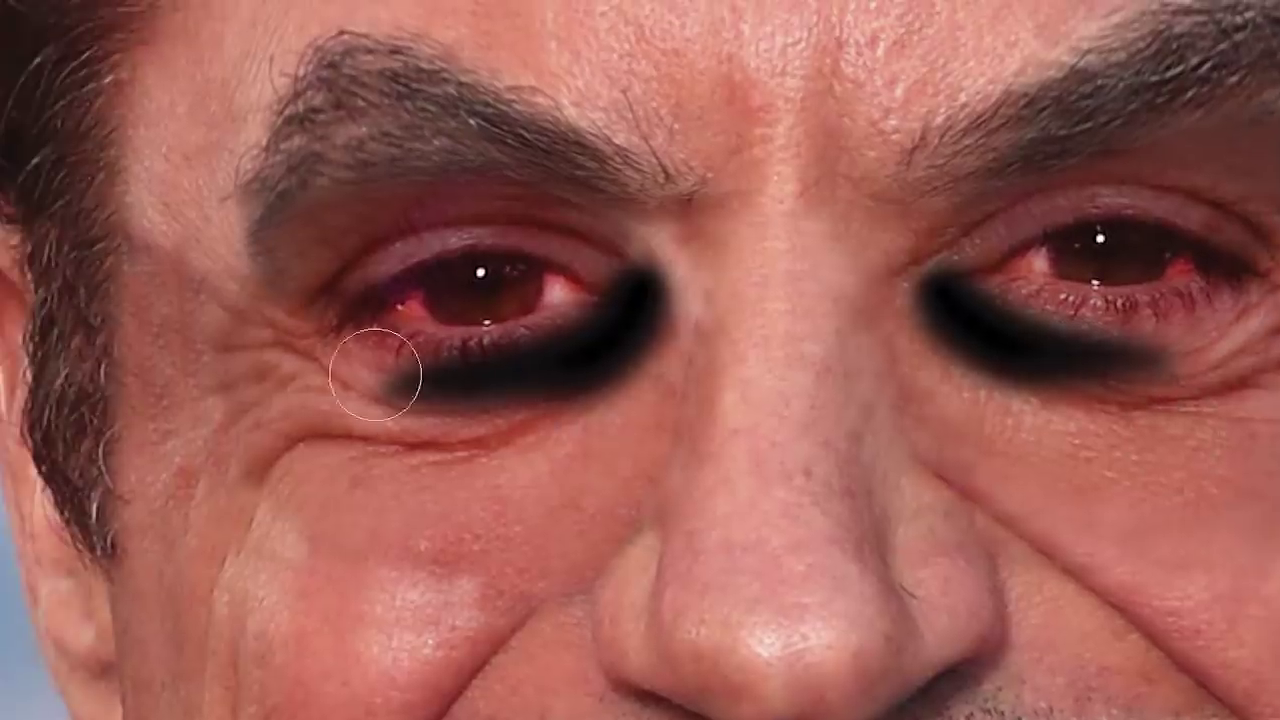
pyautogui.moveTo(375, 374); pyautogui.dragTo(640, 400)
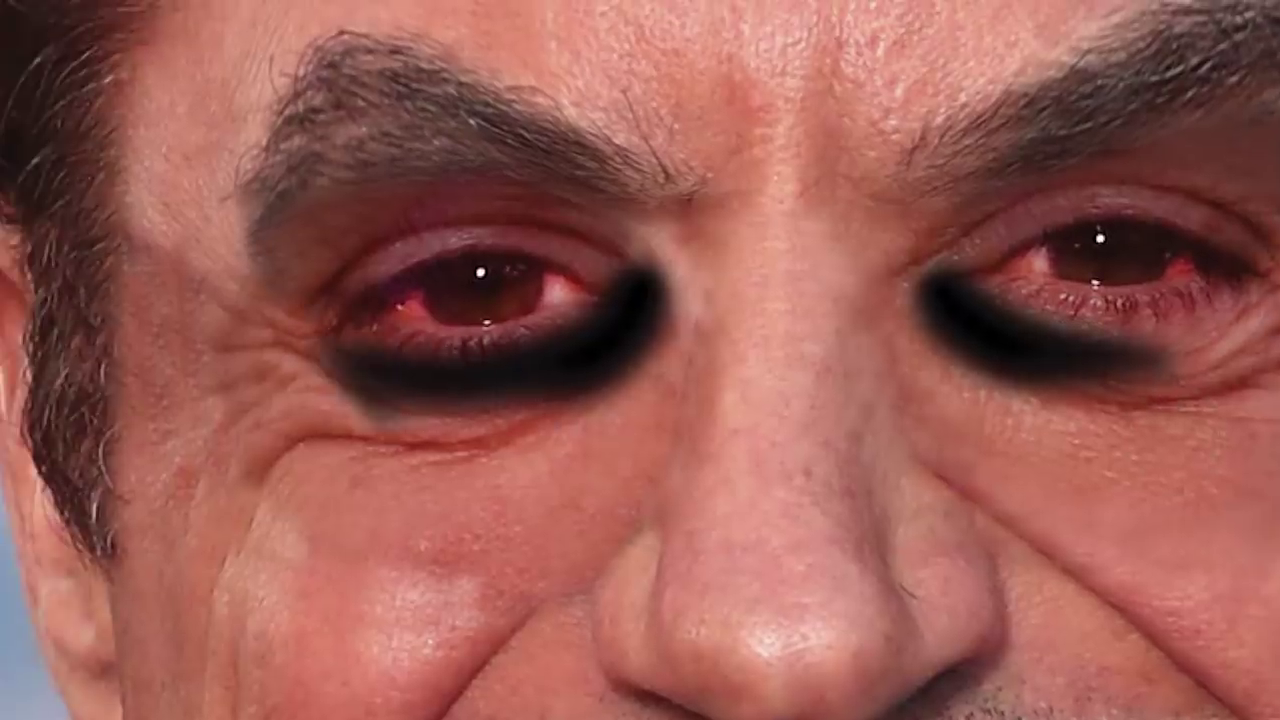
pyautogui.moveTo(728, 494); pyautogui.dragTo(482, 469)
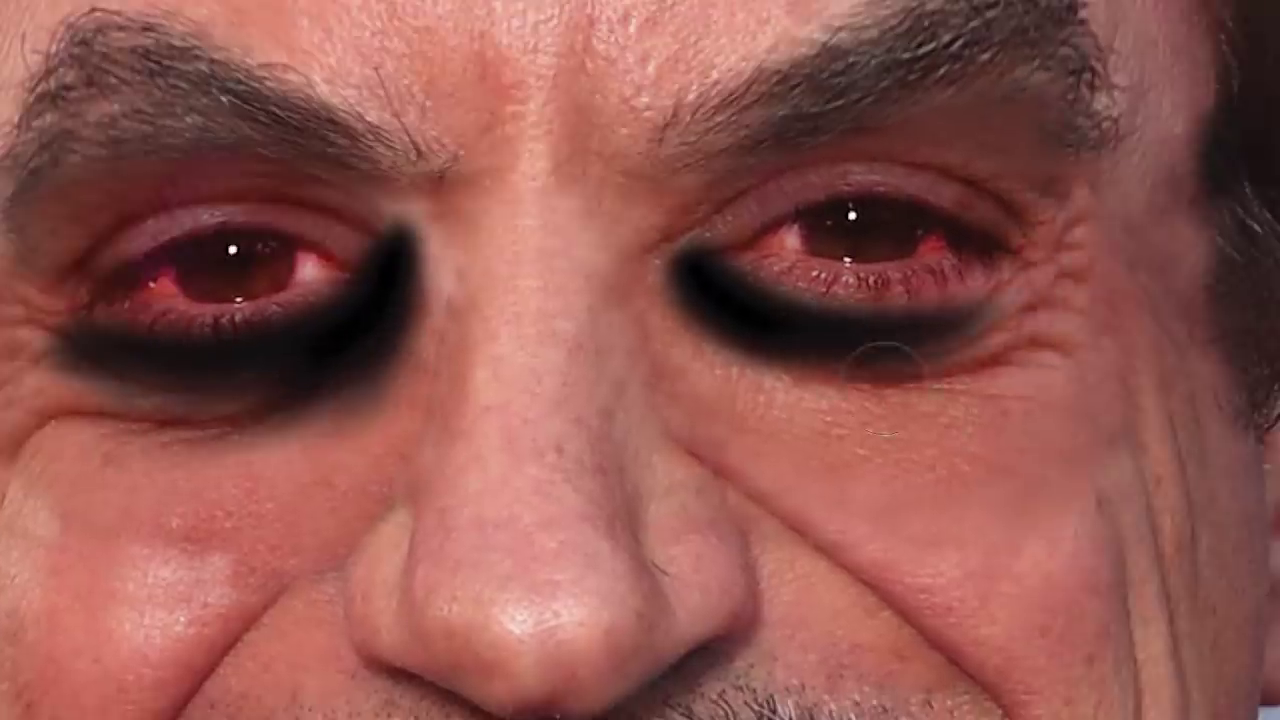
pyautogui.moveTo(960, 350); pyautogui.dragTo(690, 250)
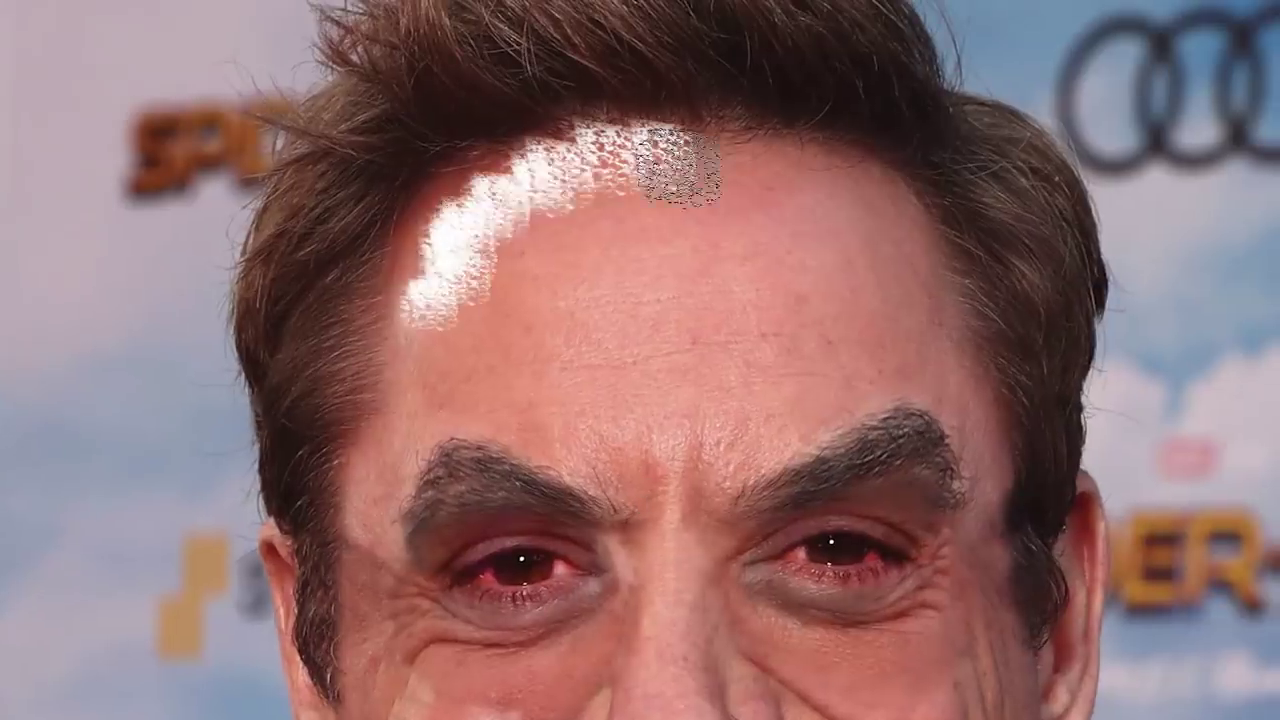
# Step: Cover the forehead, nose and cheek in white face paint
pyautogui.moveTo(678, 167)
pyautogui.mouseDown()
pyautogui.moveTo(360, 560)
pyautogui.moveTo(737, 251)
pyautogui.moveTo(829, 194)
pyautogui.moveTo(676, 410)
pyautogui.moveTo(563, 429)
pyautogui.mouseUp()
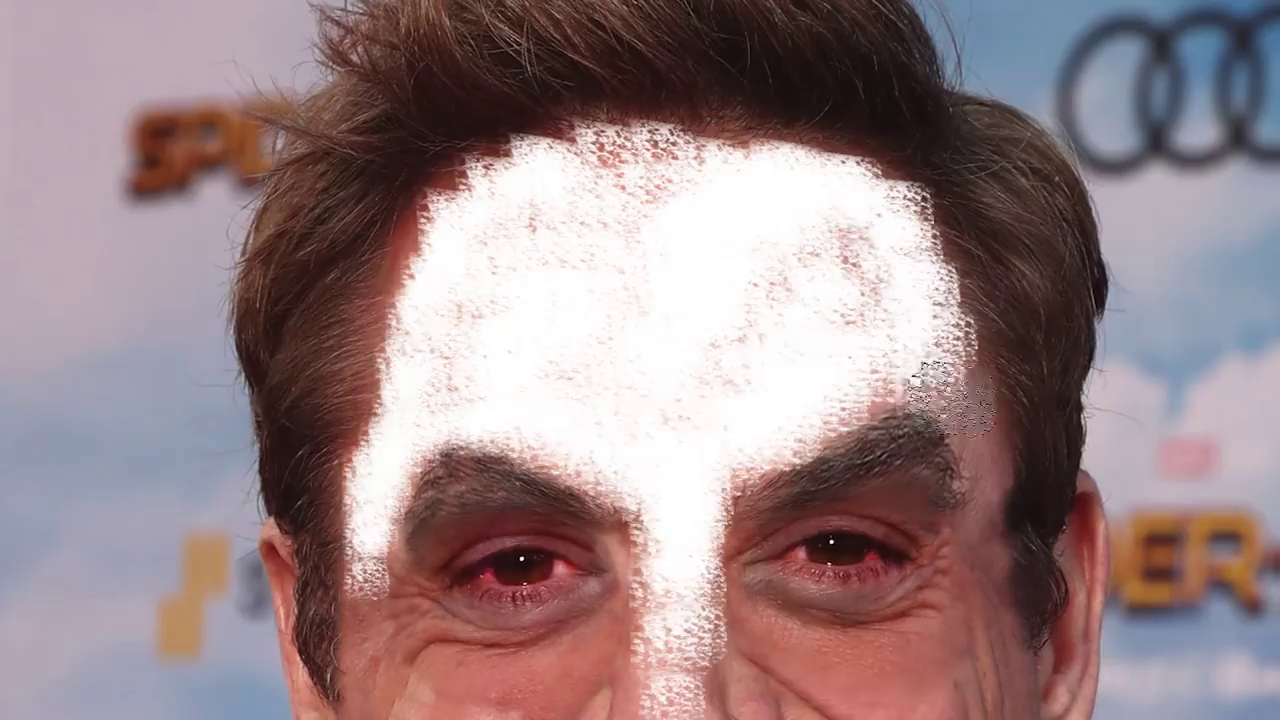
pyautogui.moveTo(400, 429); pyautogui.dragTo(555, 425)
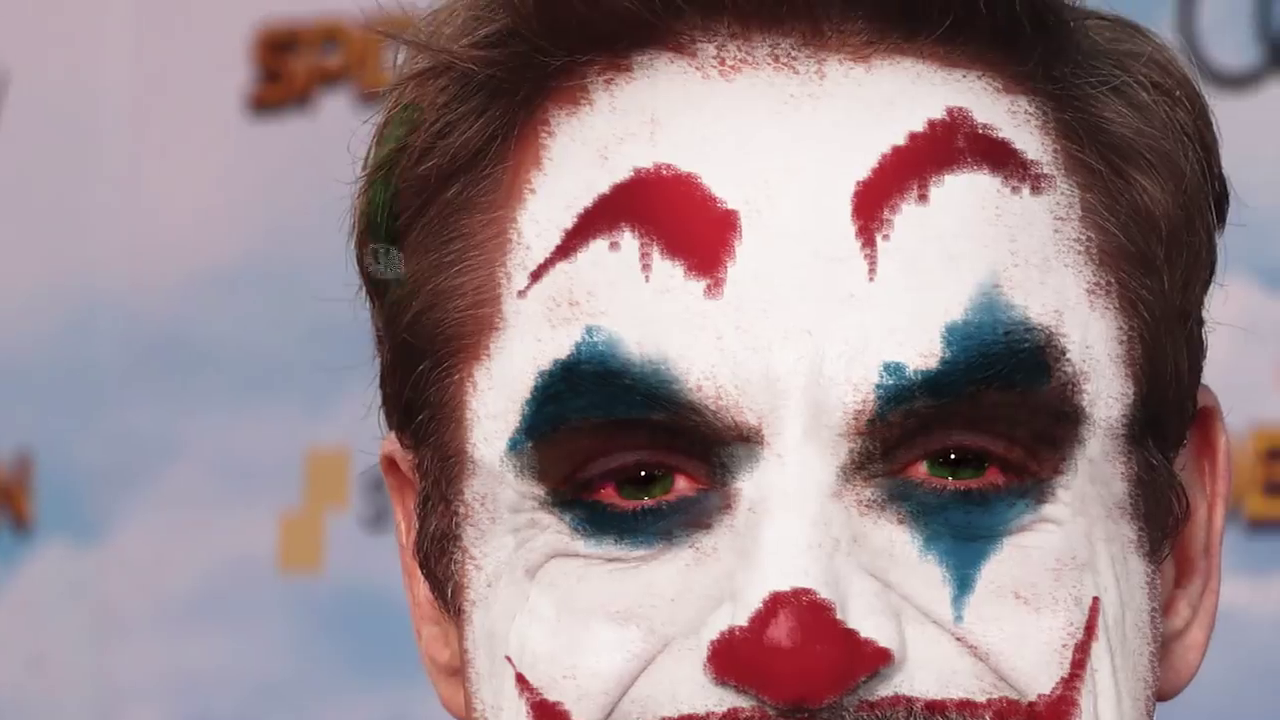
# Step: Paint the hair on the side and top, plus the chin beard, green
pyautogui.moveTo(385, 262); pyautogui.dragTo(475, 235)
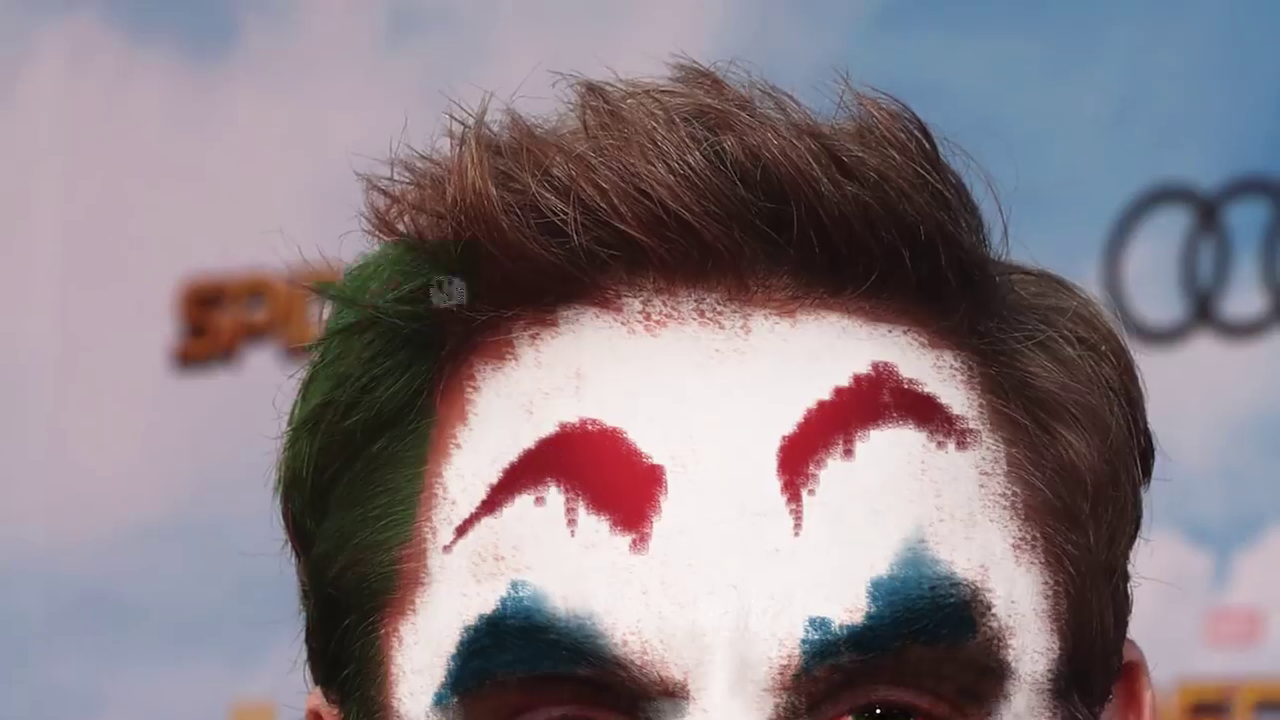
pyautogui.moveTo(596, 240)
pyautogui.mouseDown()
pyautogui.moveTo(680, 120)
pyautogui.moveTo(711, 145)
pyautogui.mouseUp()
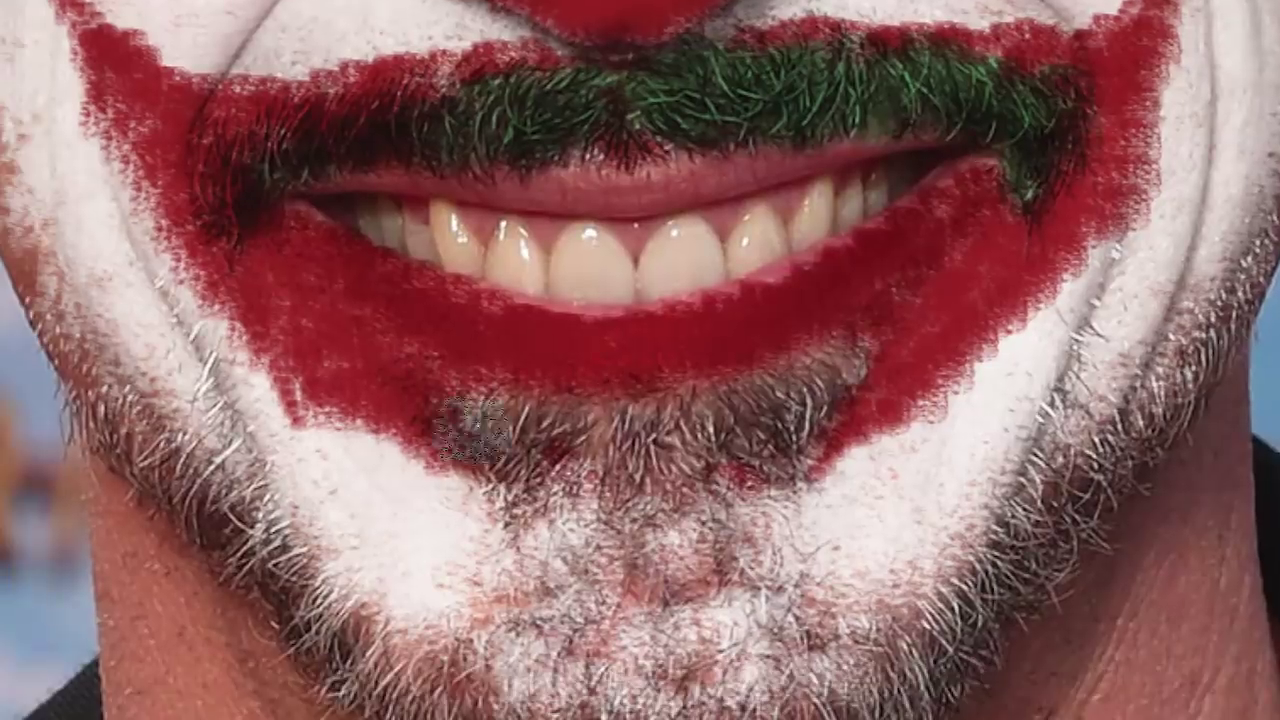
pyautogui.moveTo(450, 430); pyautogui.dragTo(800, 390)
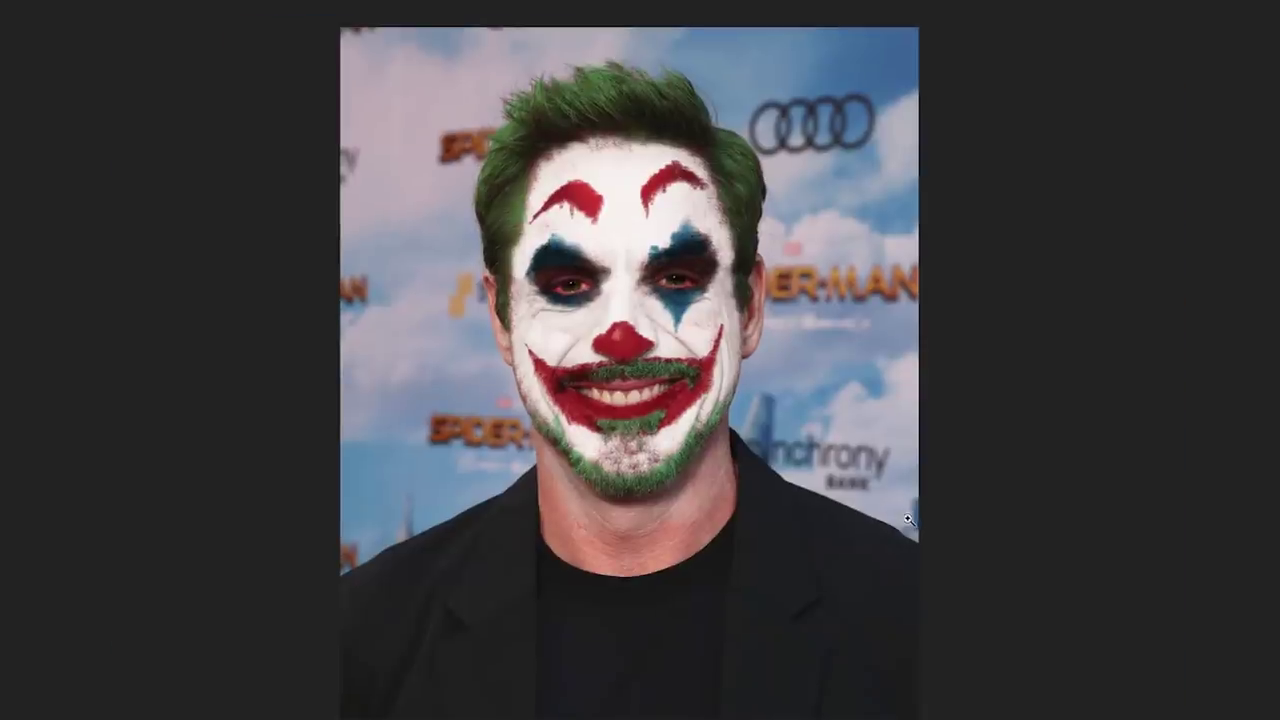
# Step: Trace the jacket outline with the Polygonal Lasso and recolour it deep purple
pyautogui.click(681, 298)
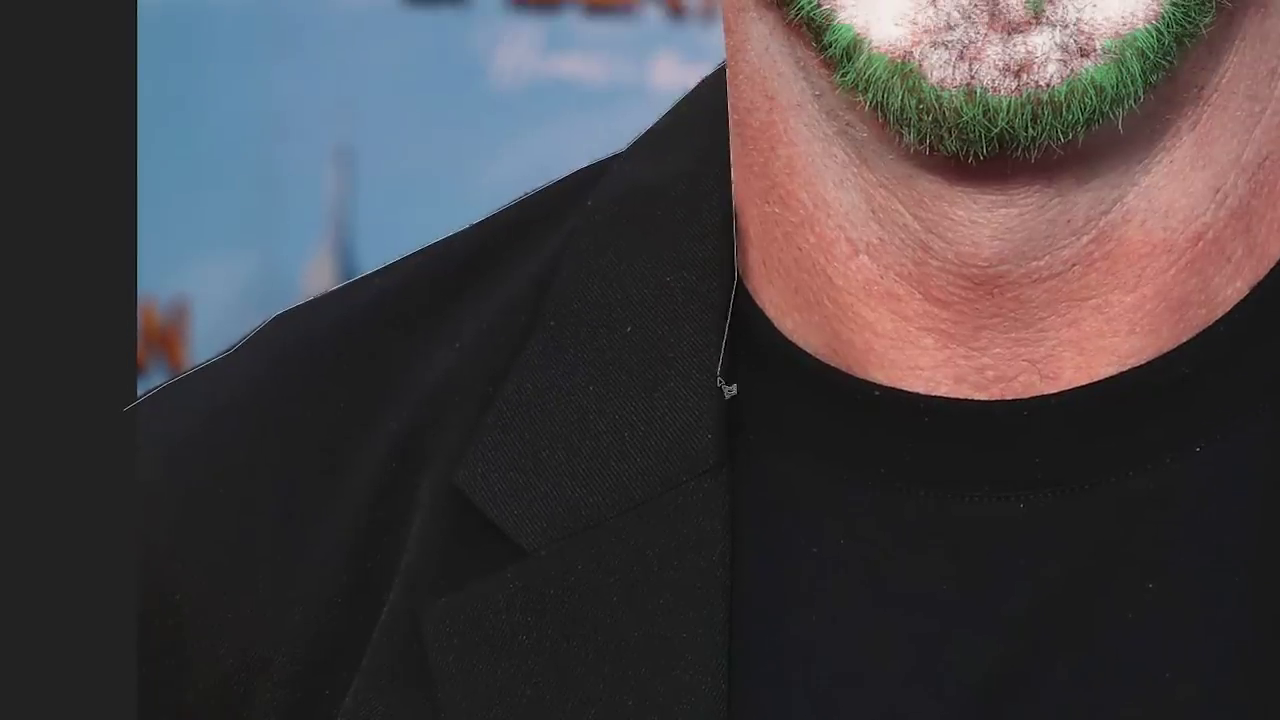
pyautogui.click(729, 677)
pyautogui.click(129, 686)
pyautogui.click(63, 486)
pyautogui.doubleClick(94, 329)
pyautogui.moveTo(869, 521)
pyautogui.mouseDown()
pyautogui.moveTo(832, 494)
pyautogui.moveTo(551, 512)
pyautogui.mouseUp()
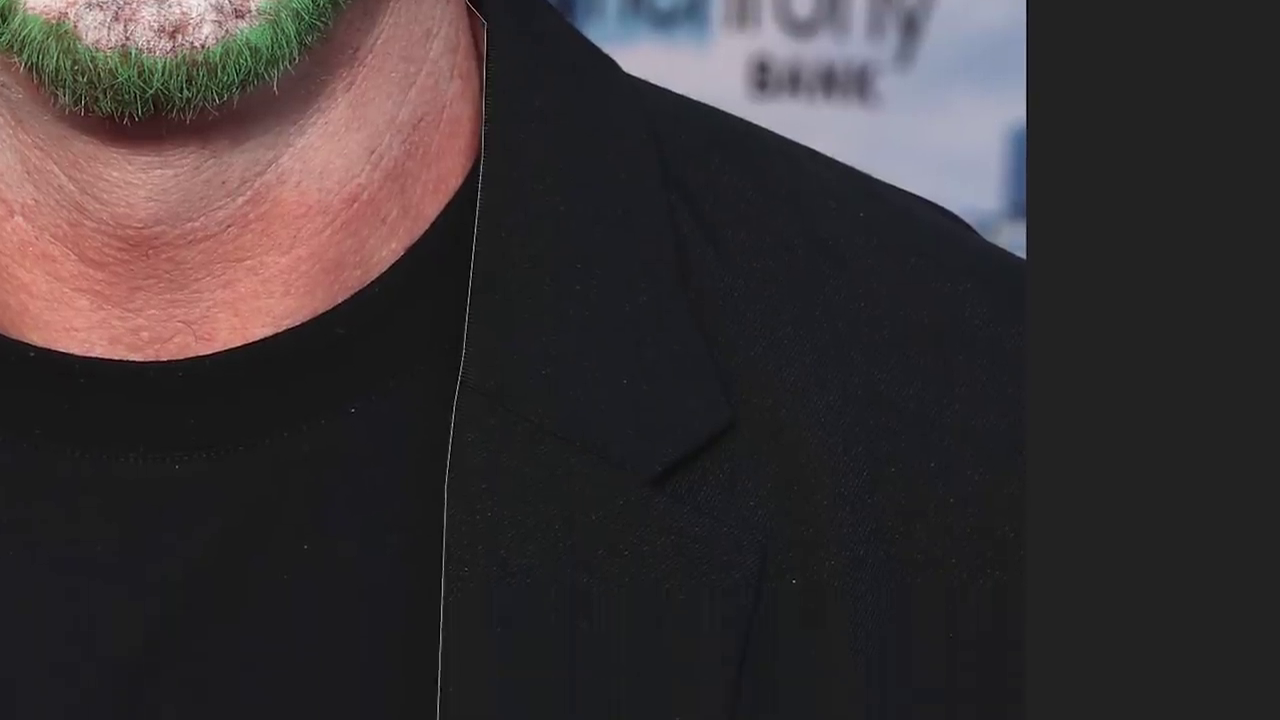
pyautogui.click(437, 712)
pyautogui.click(1062, 712)
pyautogui.click(1057, 228)
pyautogui.click(1028, 258)
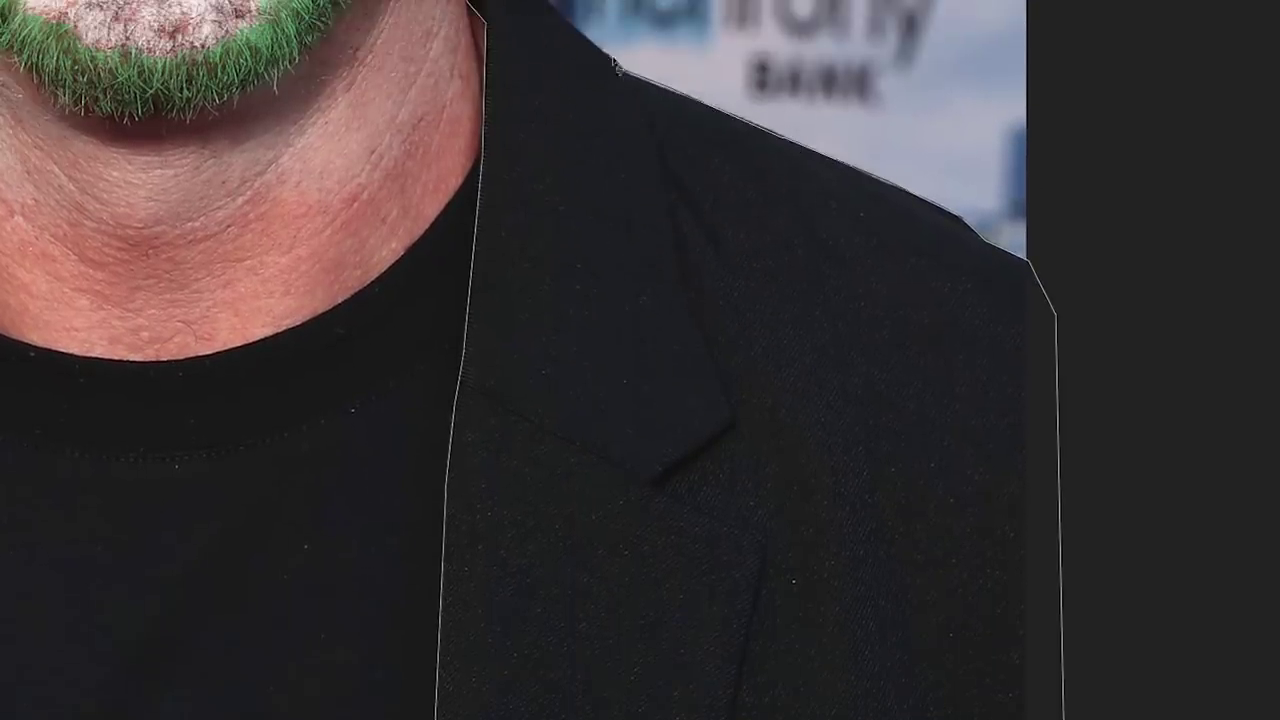
pyautogui.click(617, 67)
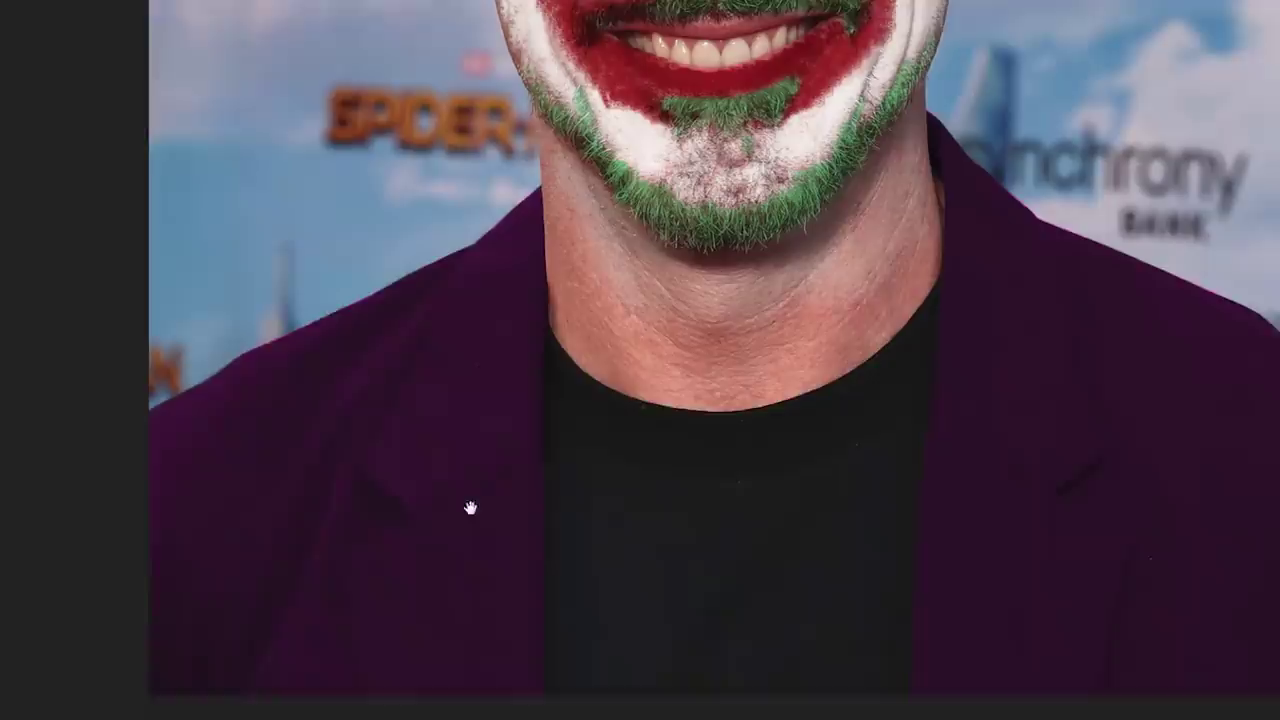
pyautogui.click(2, 285)
# Step: Outline the figure along the neck and hair to separate it from the backdrop
pyautogui.moveTo(590, 155); pyautogui.dragTo(554, 496)
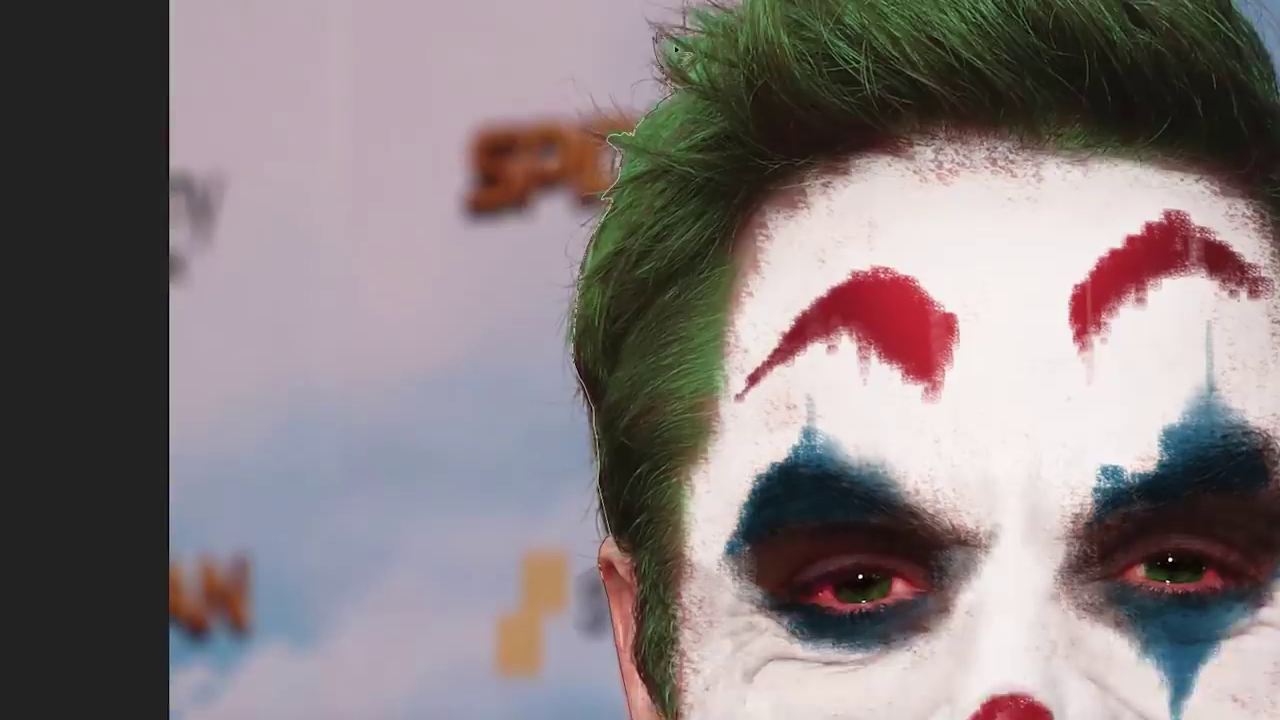
pyautogui.click(880, 35)
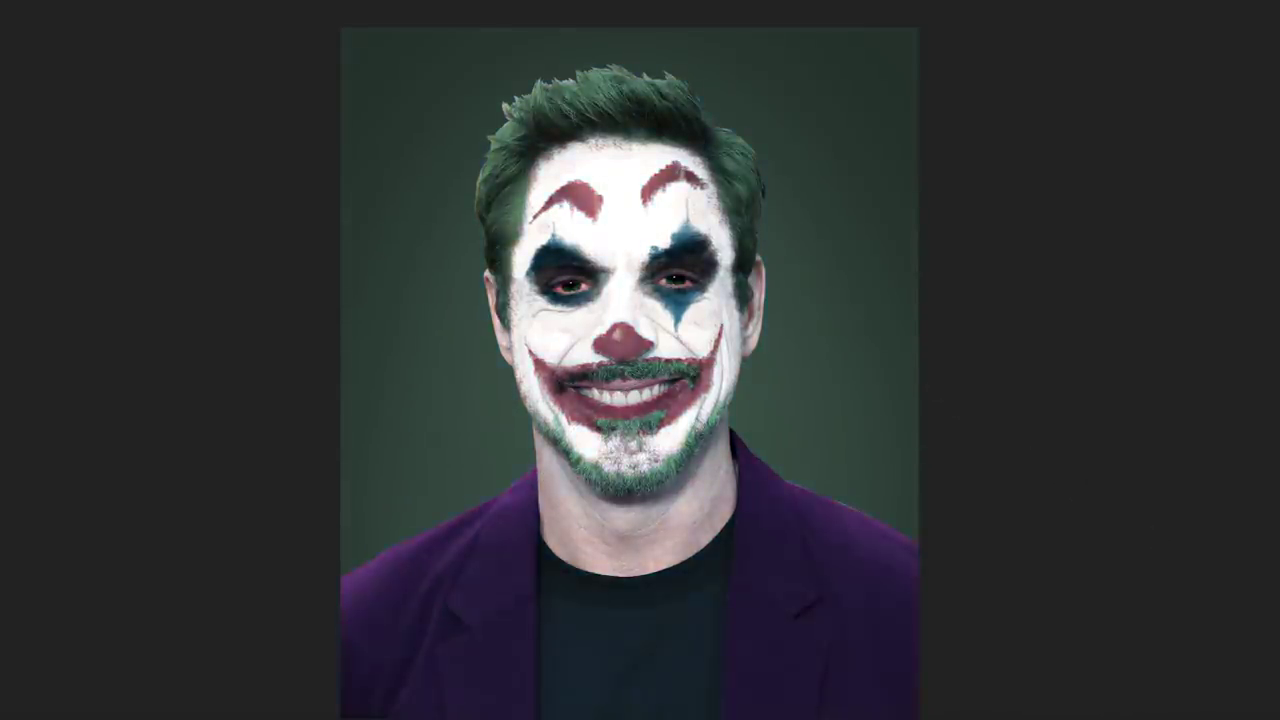
pyautogui.click(513, 164)
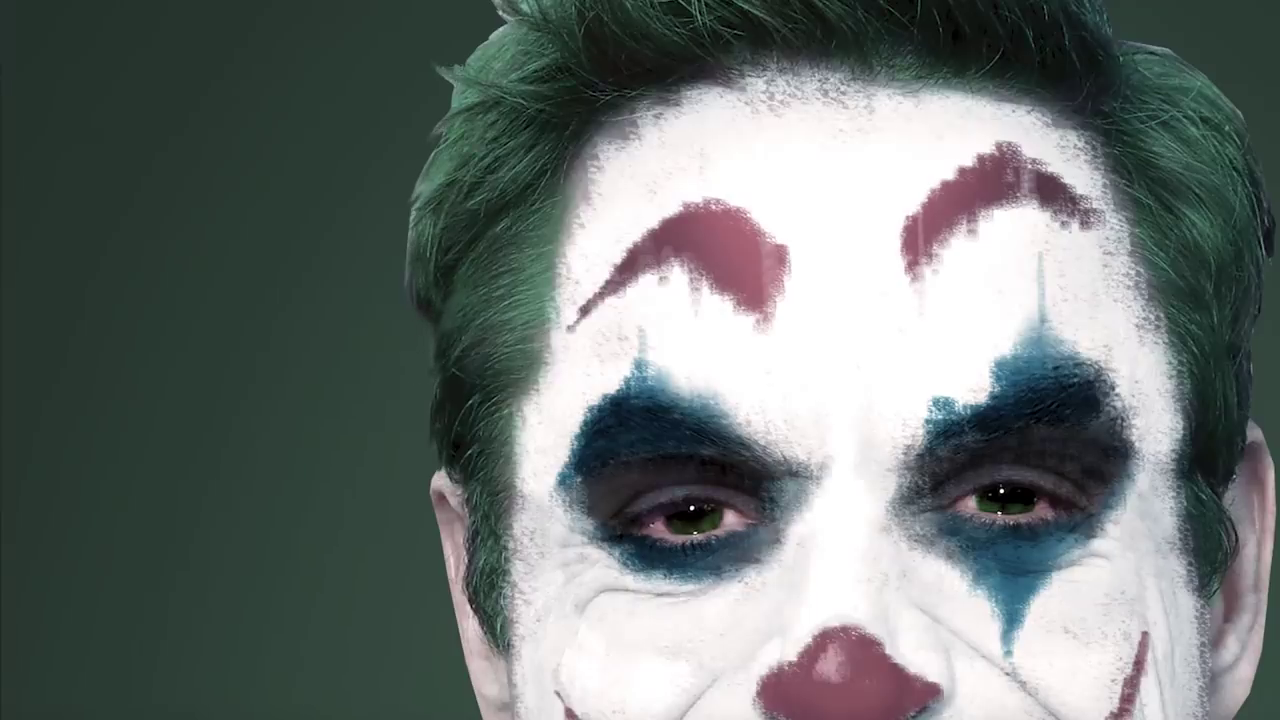
pyautogui.moveTo(490, 25); pyautogui.dragTo(421, 260)
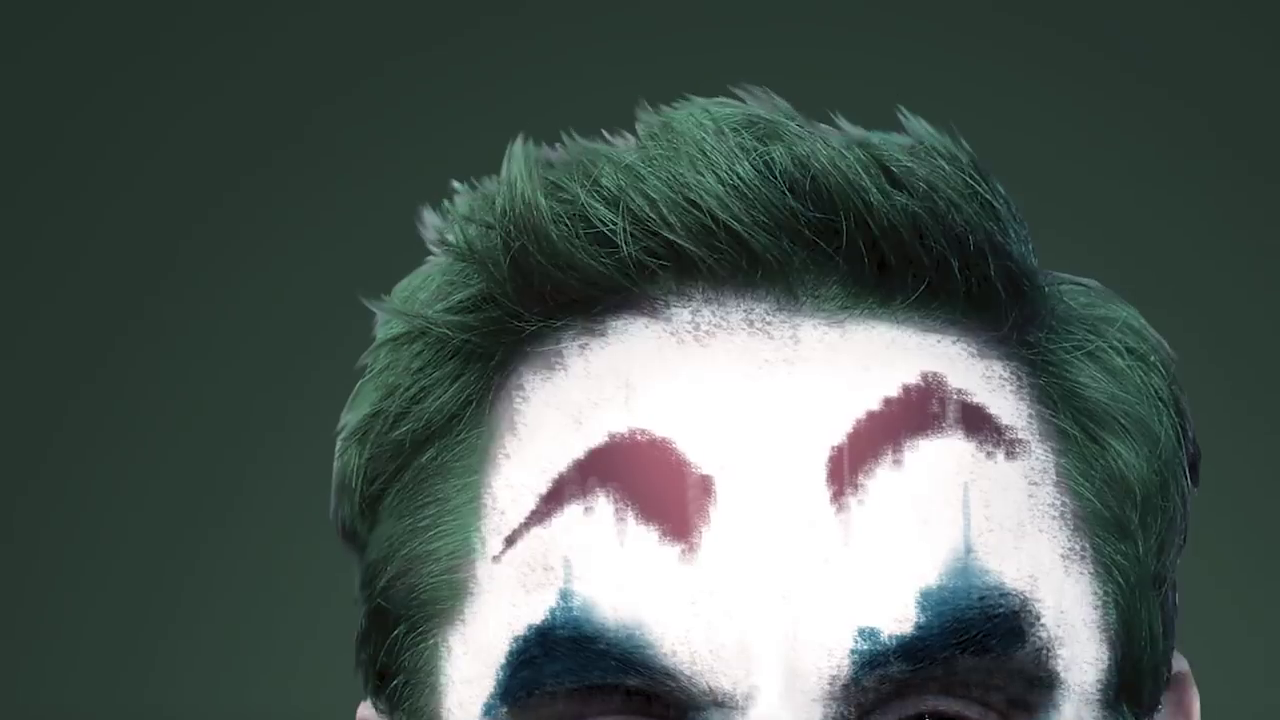
pyautogui.scroll(-3, 631, 606)
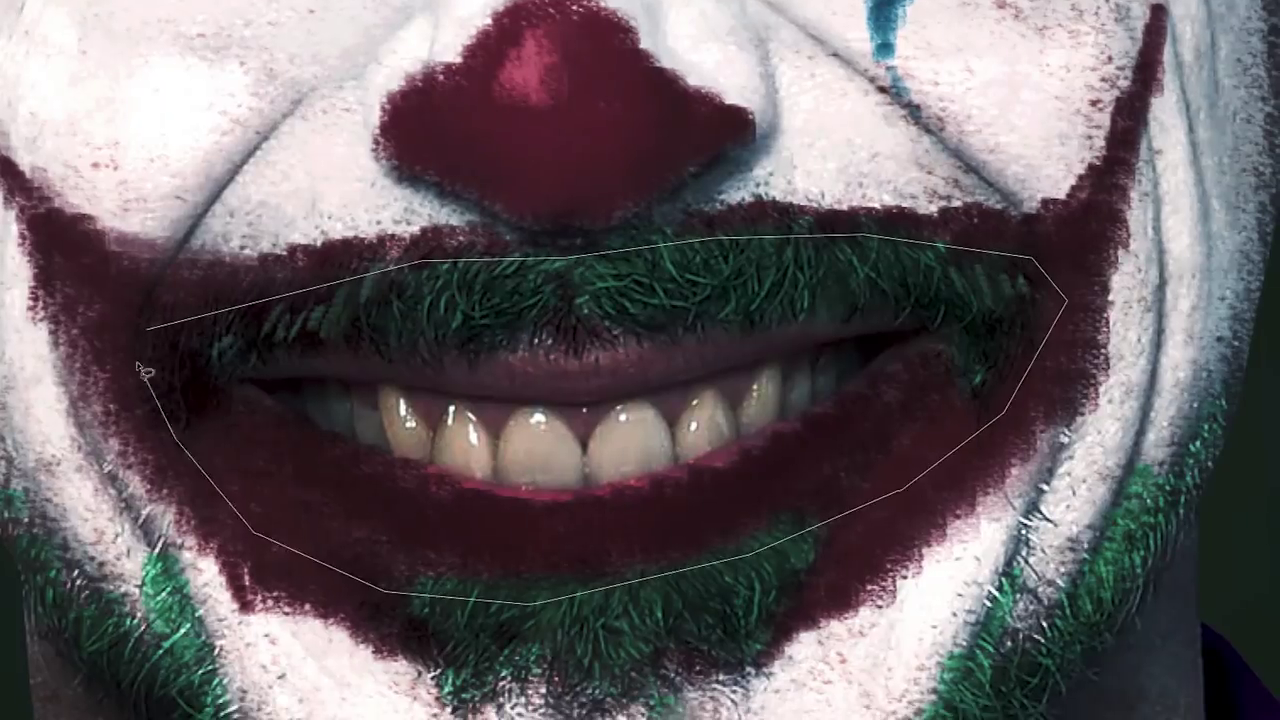
# Step: Warp the mouth into a wider grin, then dodge the left corner and upper lip
pyautogui.click(365, 382)
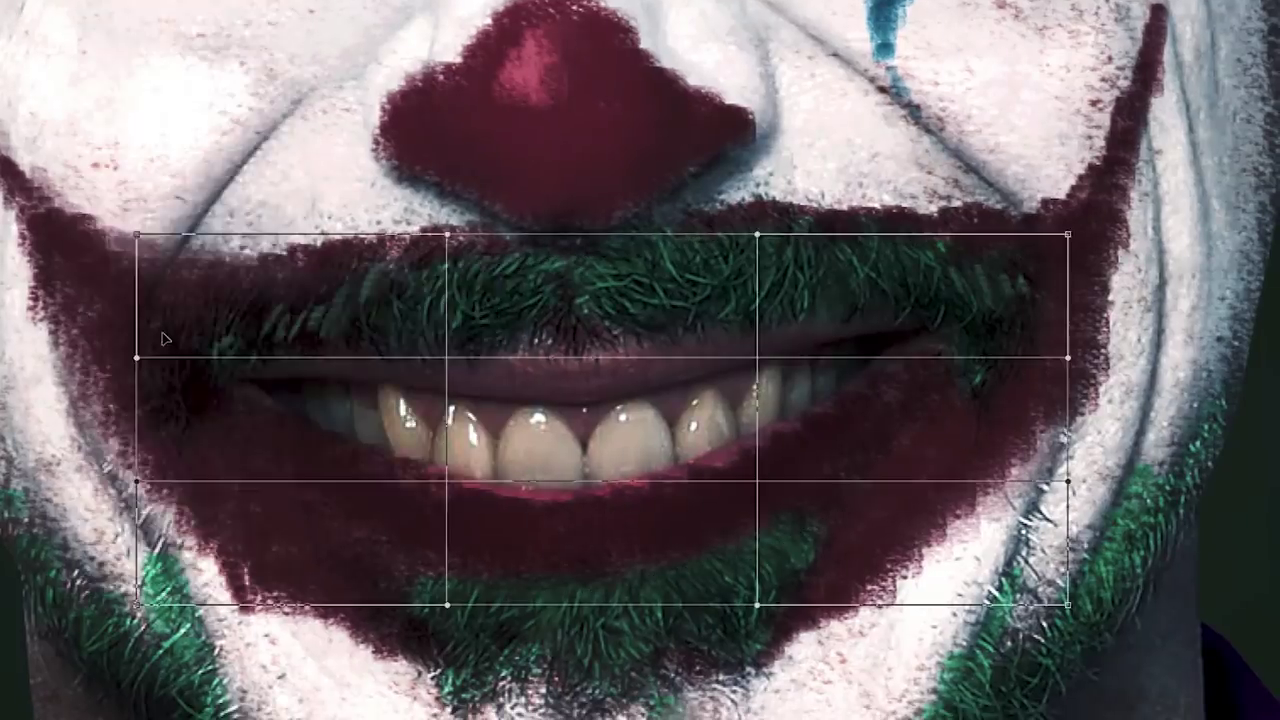
pyautogui.moveTo(137, 237); pyautogui.dragTo(14, 243)
pyautogui.moveTo(1071, 237)
pyautogui.mouseDown()
pyautogui.moveTo(1203, 295)
pyautogui.moveTo(1160, 320)
pyautogui.mouseUp()
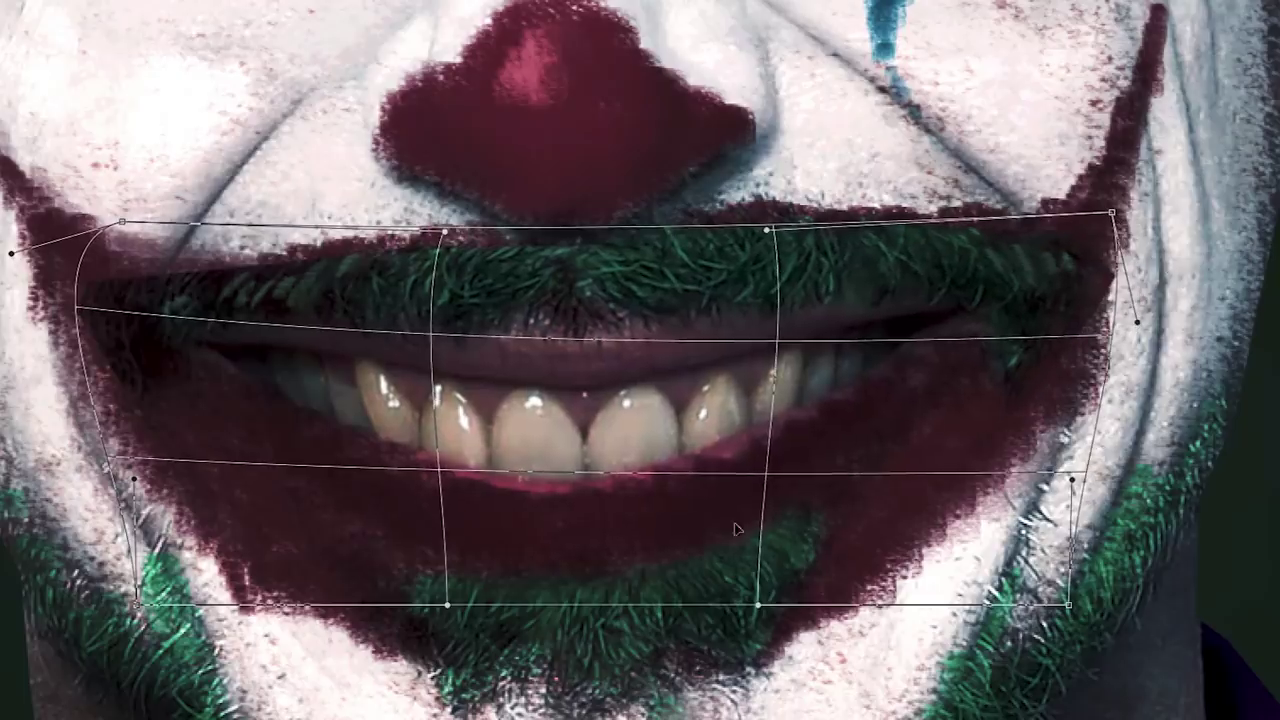
pyautogui.moveTo(940, 370); pyautogui.dragTo(950, 360)
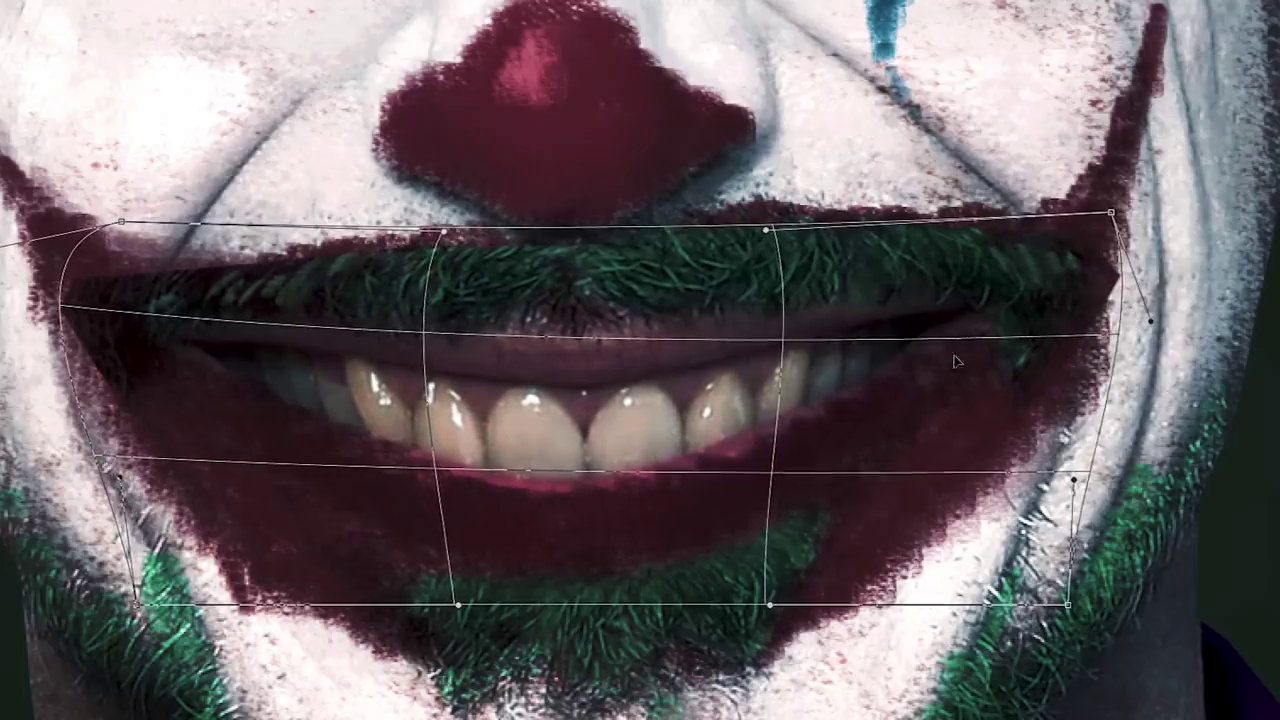
pyautogui.press('Return')
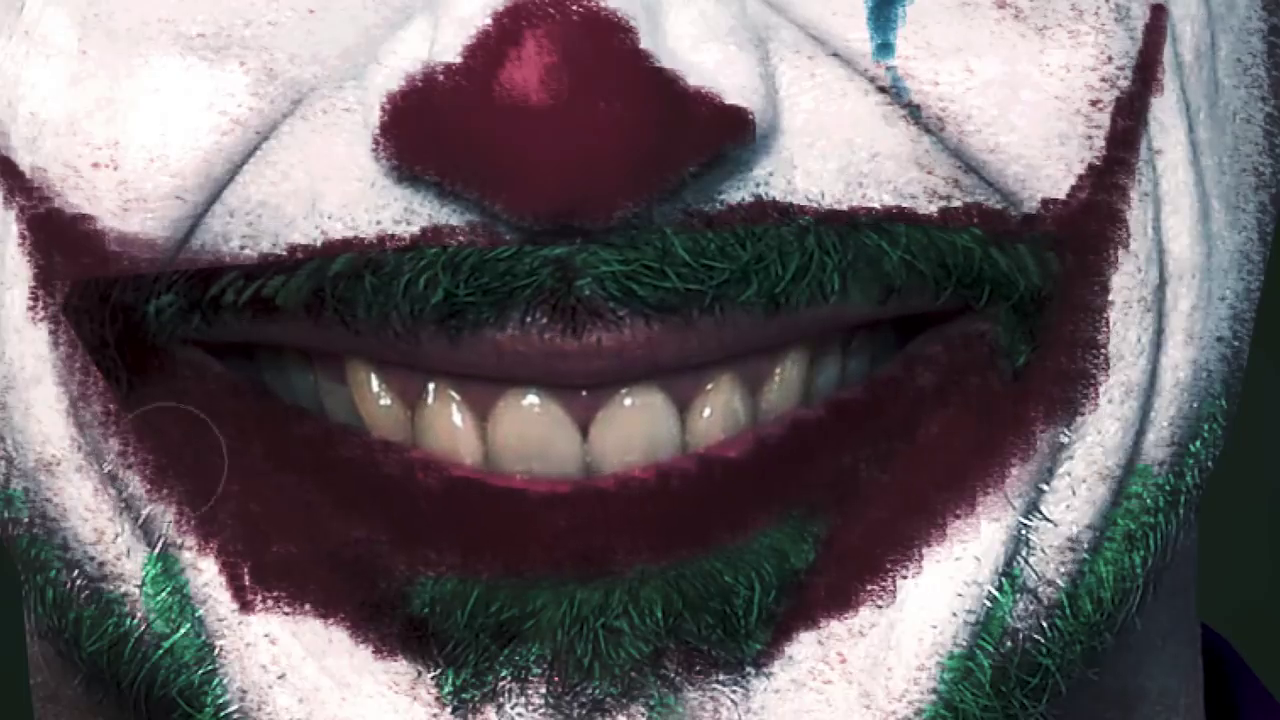
pyautogui.moveTo(176, 456); pyautogui.dragTo(385, 186)
pyautogui.hotkey('ctrl', '0')
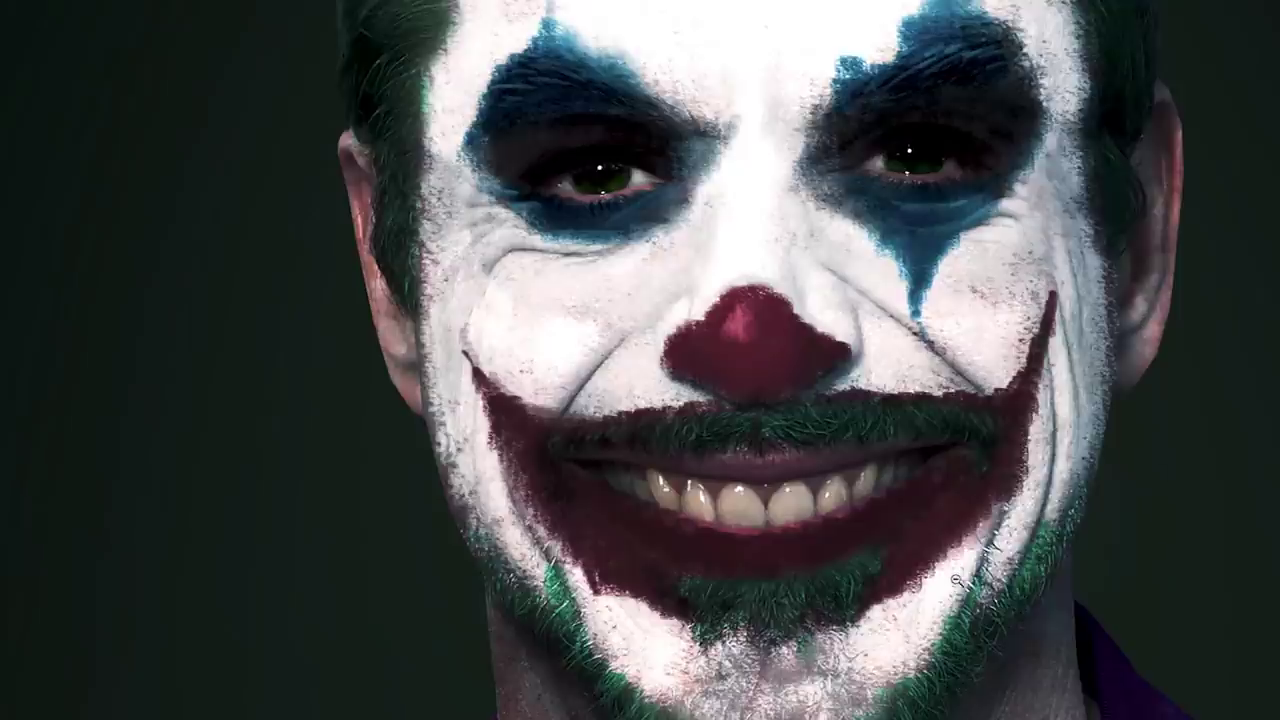